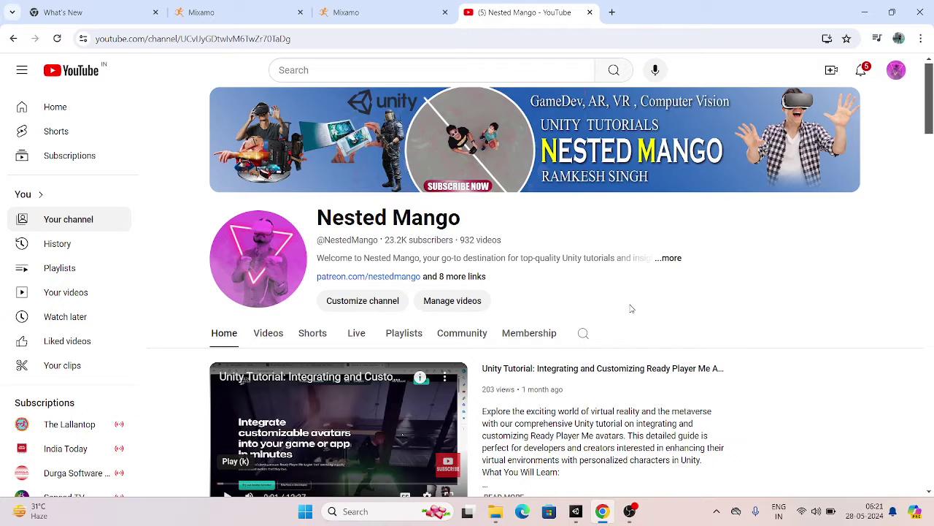
# - Glance at the Unity project's animation controller, then return to the Chrome window
pyautogui.moveTo(575, 511)
pyautogui.click(575, 520)
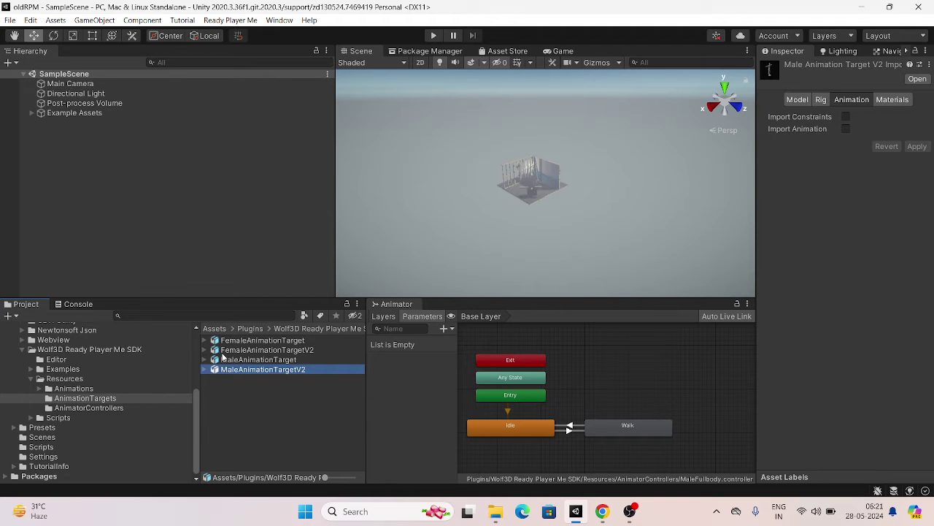
pyautogui.click(602, 511)
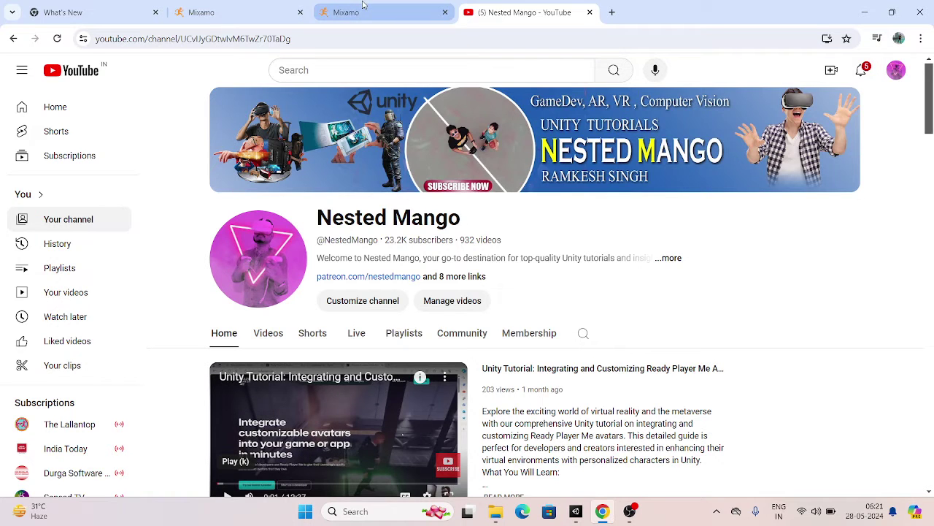
pyautogui.click(363, 10)
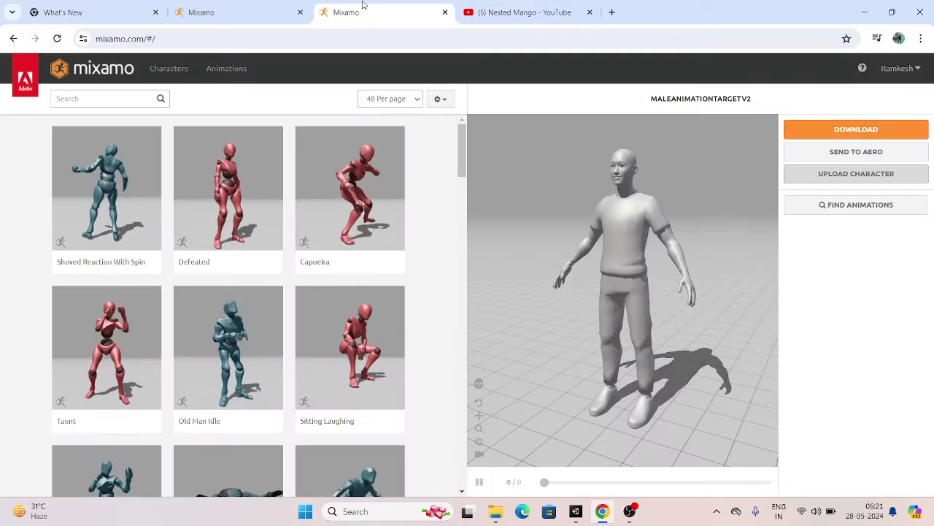
pyautogui.click(251, 20)
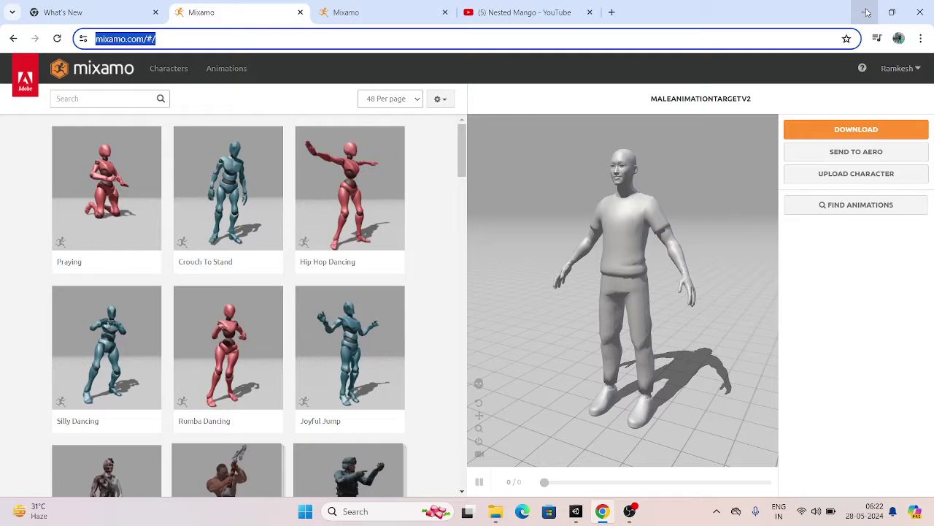
pyautogui.click(496, 511)
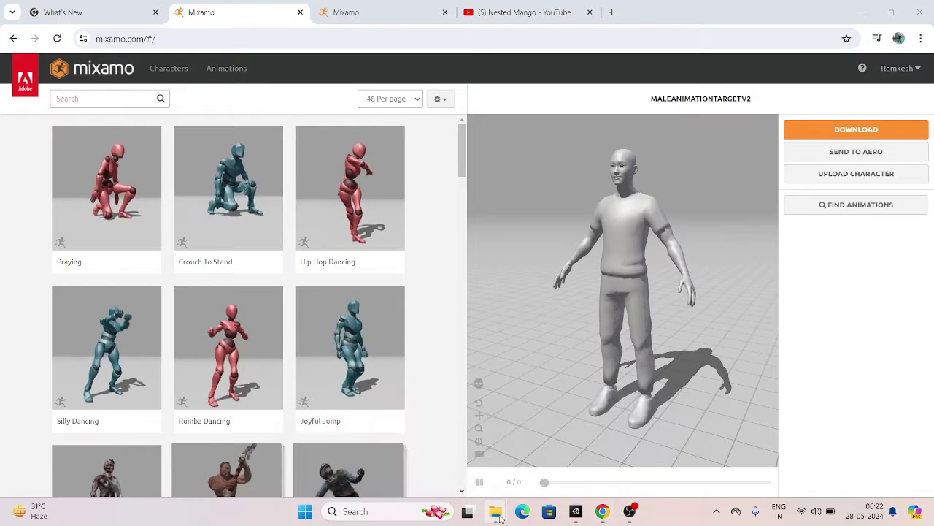
pyautogui.click(496, 432)
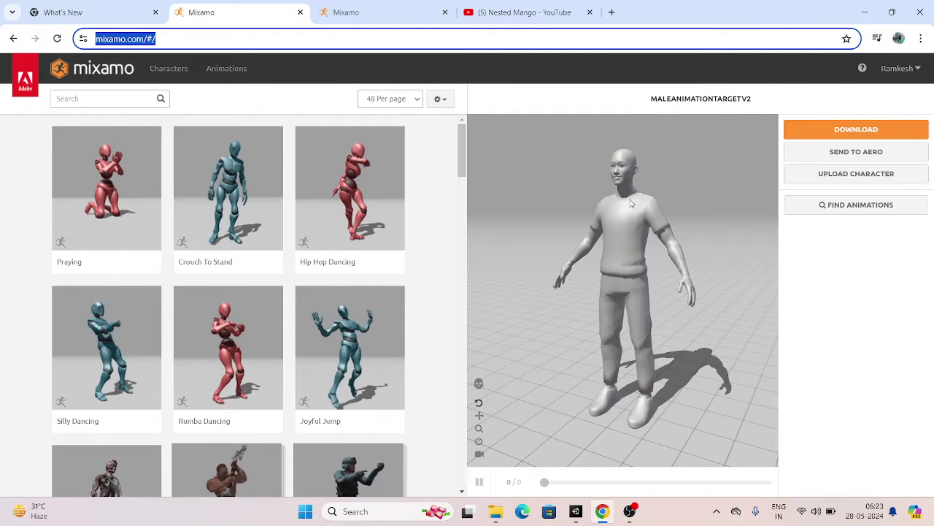
pyautogui.click(361, 8)
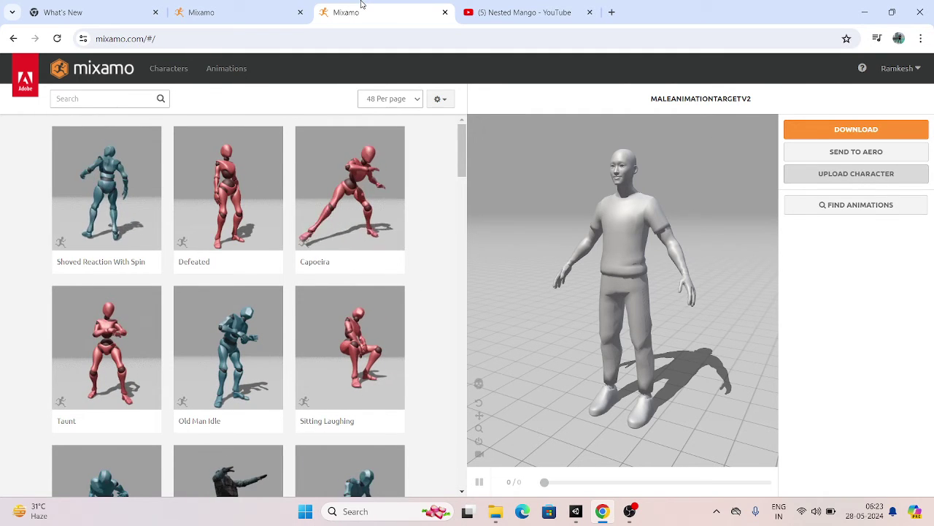
# - Upload MaleAnimationTargetV2.fbx from the AnimationTargets folder as a new Mixamo character
pyautogui.click(852, 171)
pyautogui.moveTo(495, 511)
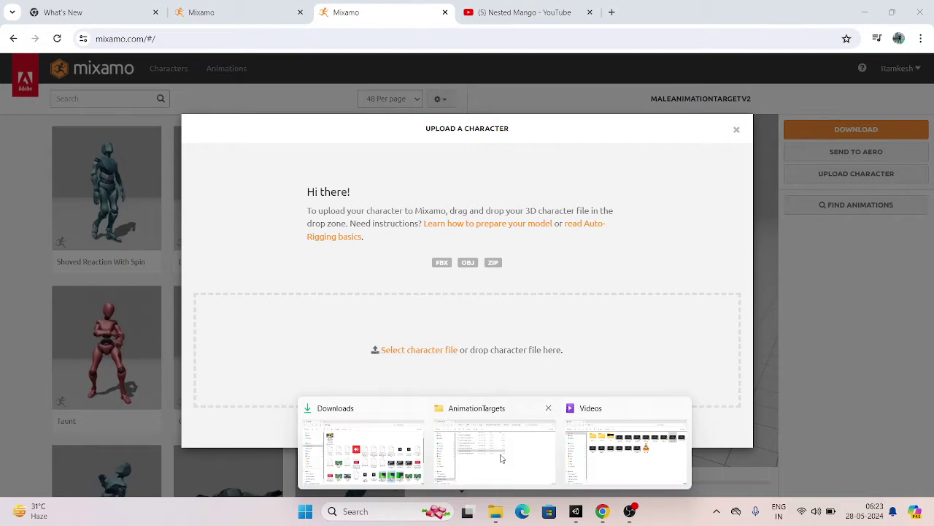
pyautogui.click(501, 458)
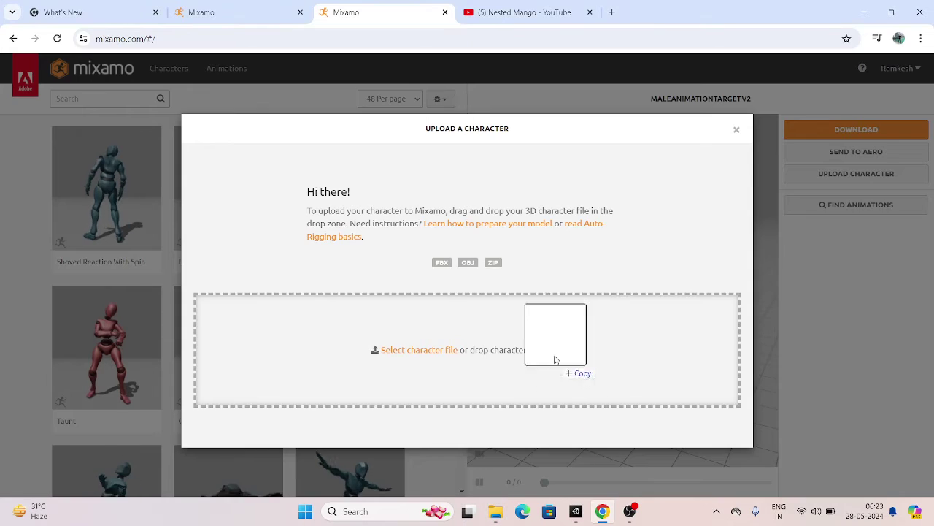
pyautogui.moveTo(597, 516); pyautogui.dragTo(553, 354)
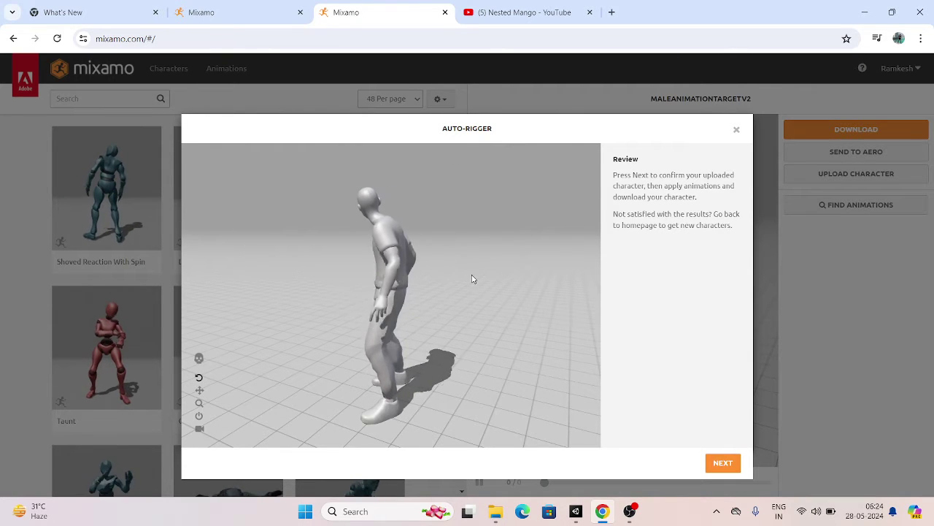
# - Accept the auto-rig and confirm MaleAnimationTargetV2 as the active character
pyautogui.click(722, 462)
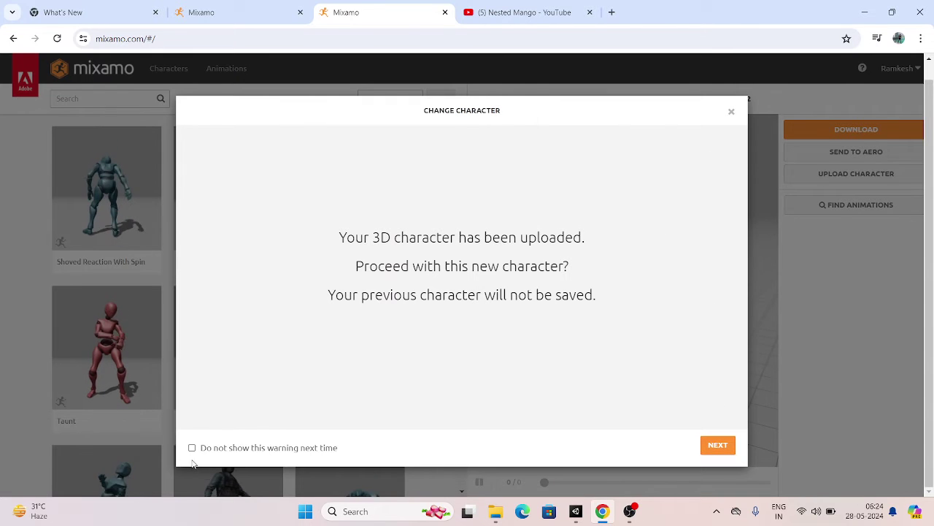
pyautogui.click(732, 113)
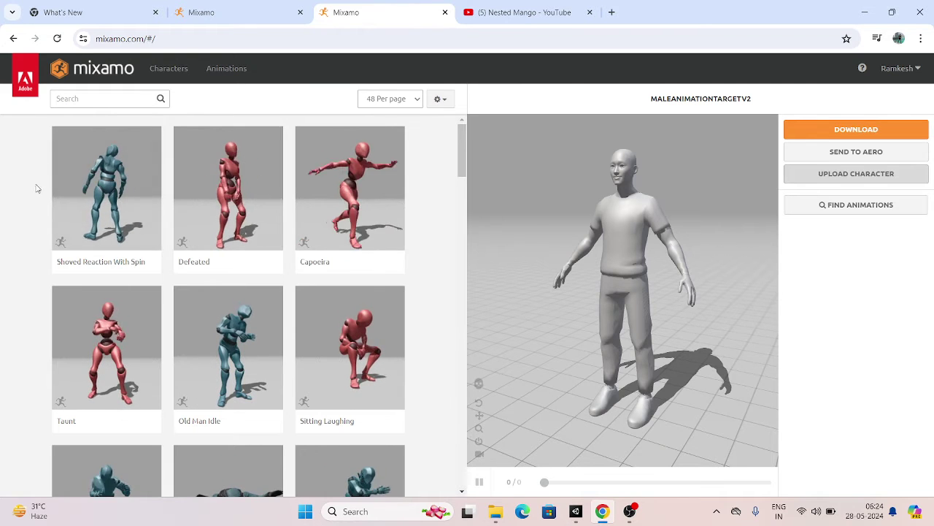
# - Preview Defeated, apply Shoved Reaction With Spin, and bring up its download settings
pyautogui.click(224, 195)
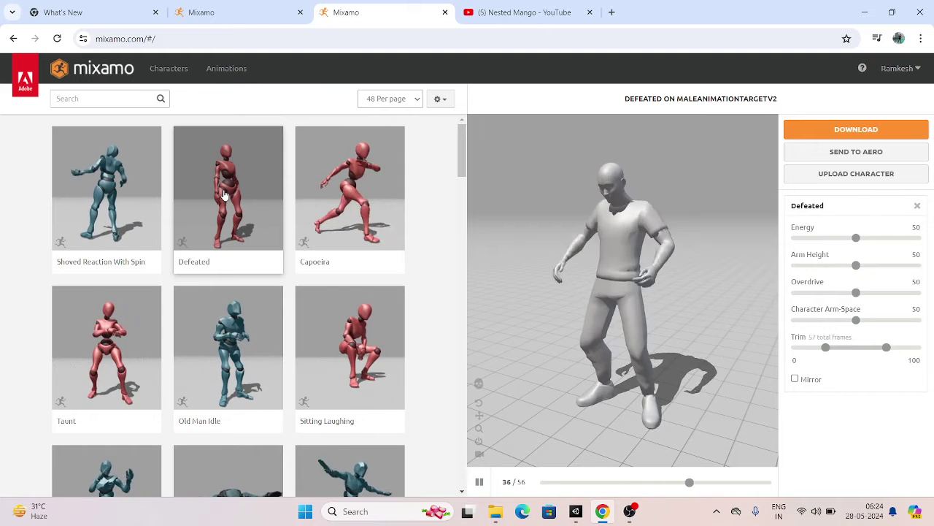
pyautogui.click(114, 208)
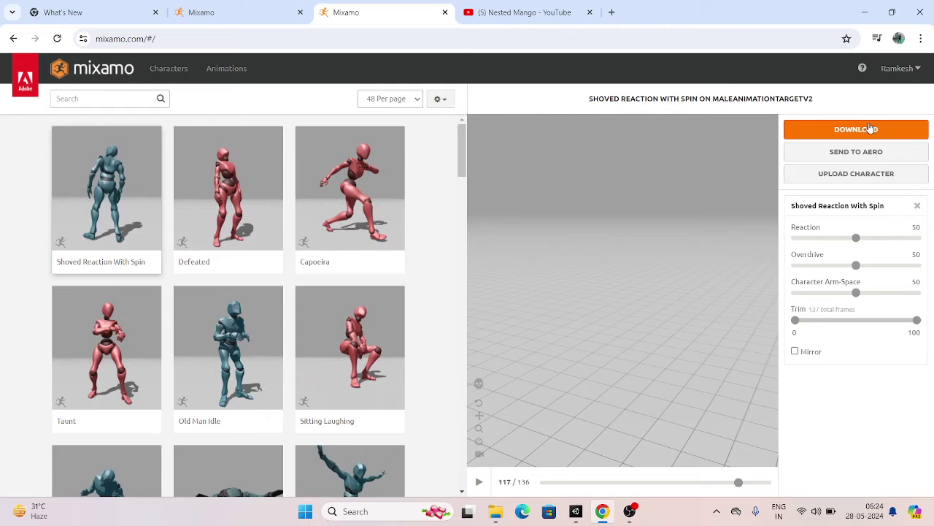
pyautogui.click(875, 129)
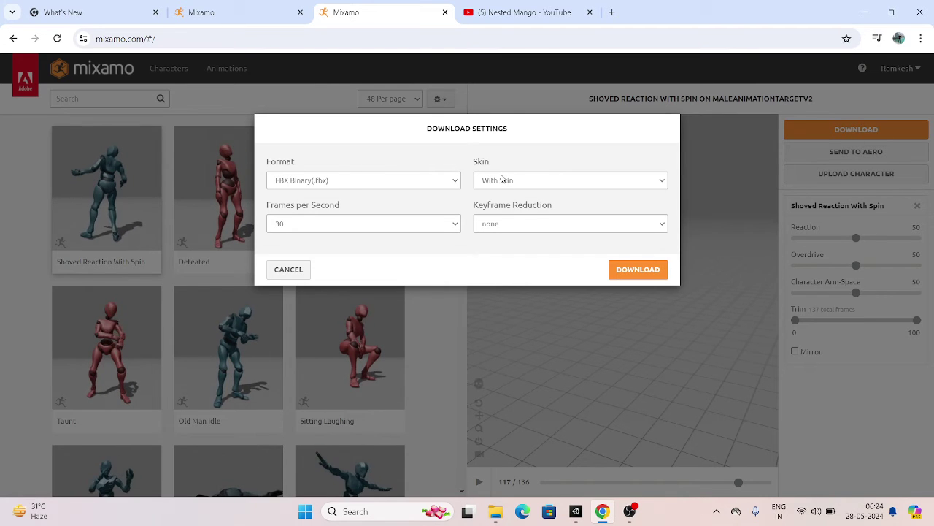
# - Download the animation as FBX for Unity (.fbx) with keyframe reduction left at none
pyautogui.click(327, 188)
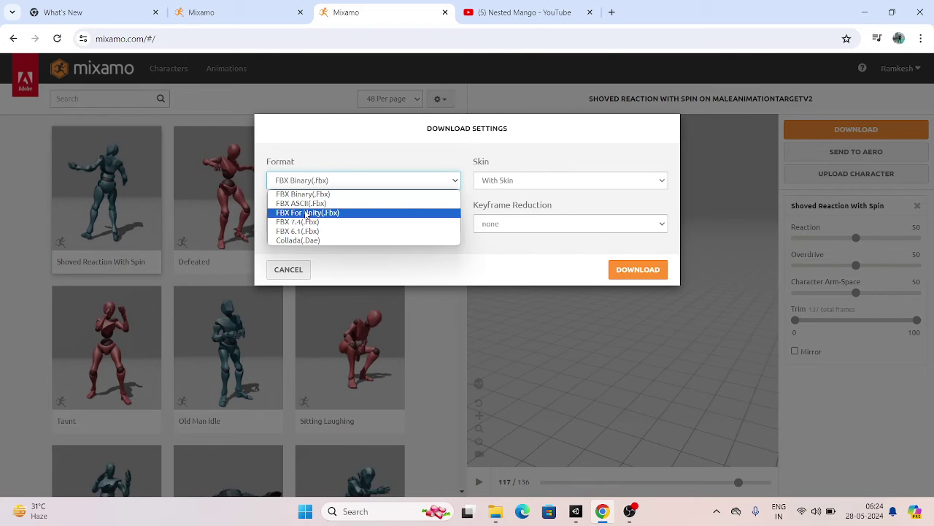
pyautogui.press('Escape')
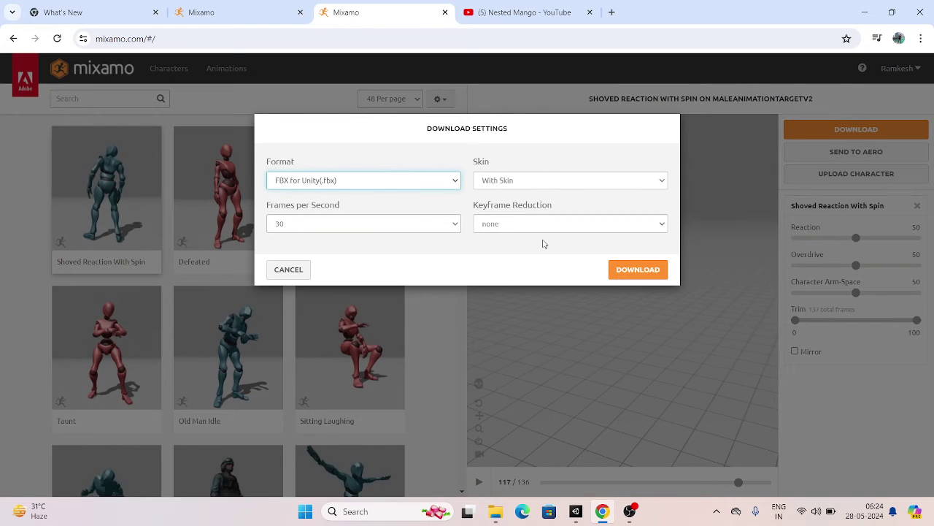
pyautogui.click(517, 225)
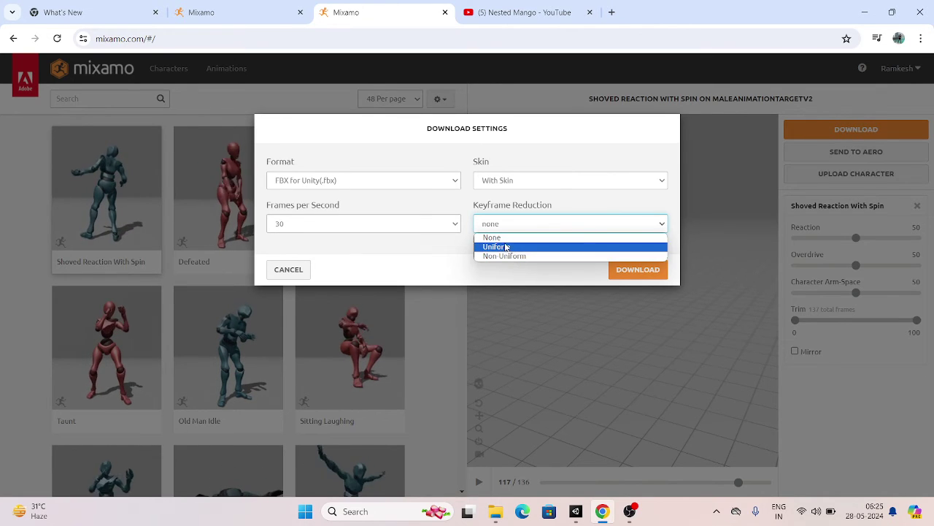
pyautogui.click(504, 238)
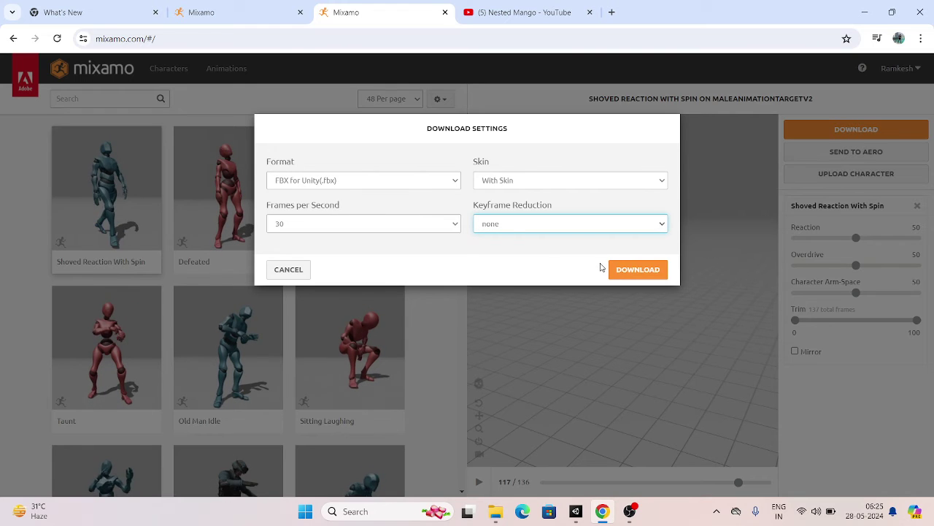
pyautogui.click(633, 271)
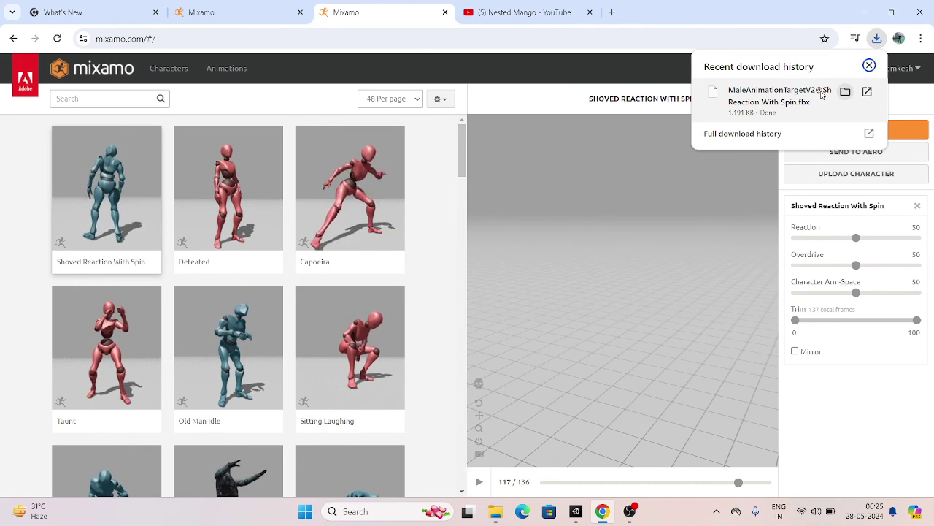
# - Check the Shoved Reaction With Spin FBX in Downloads, then return to Mixamo
pyautogui.click(843, 93)
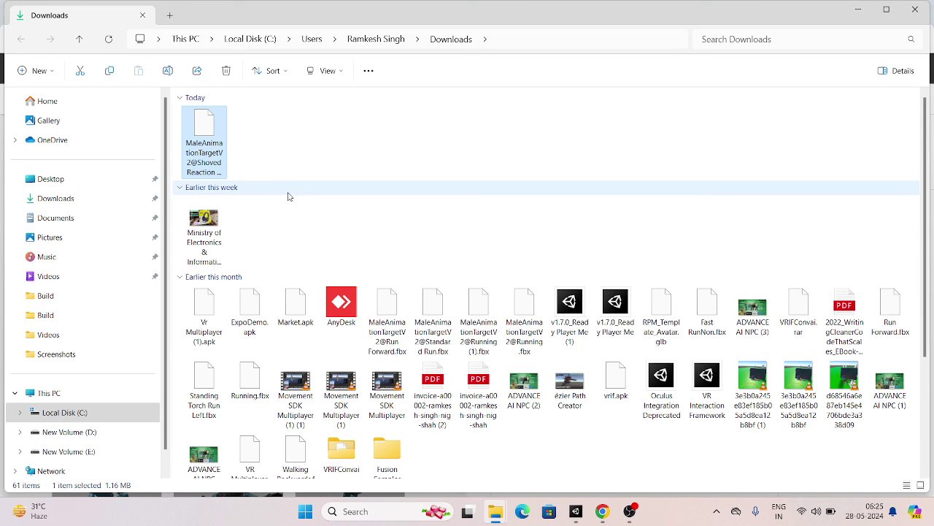
pyautogui.click(612, 520)
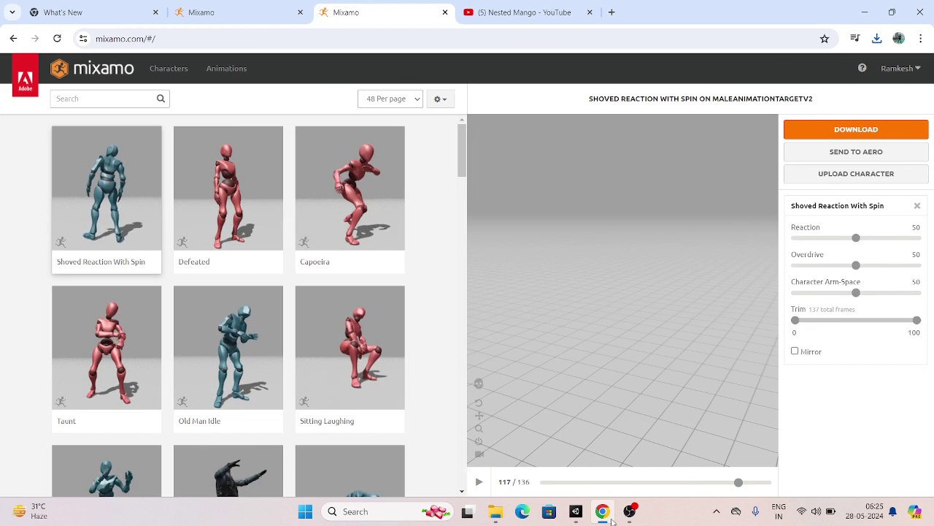